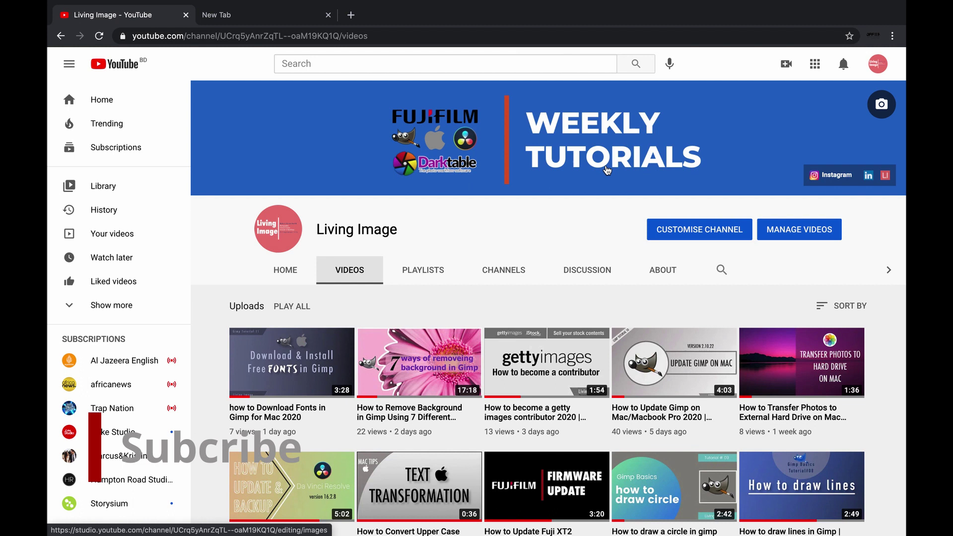
Scroll down and back up through the Living Image channel's Videos tab
scroll(607, 171, "down", 3)
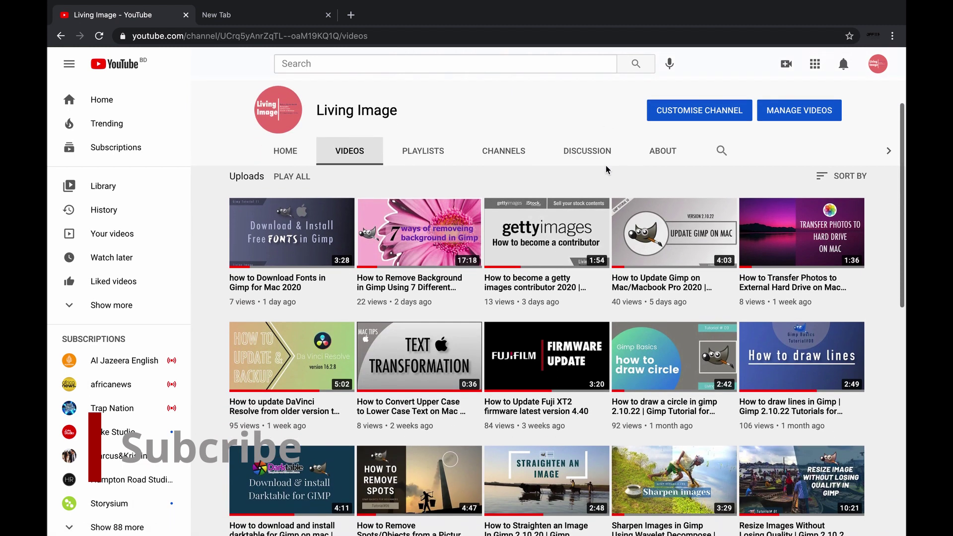
scroll(607, 170, "down", 4)
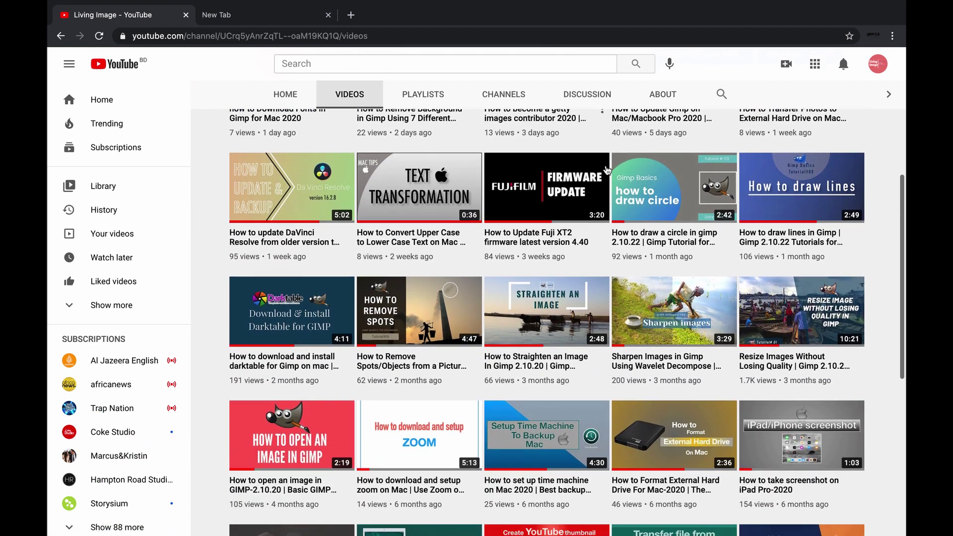
scroll(607, 170, "down", 3)
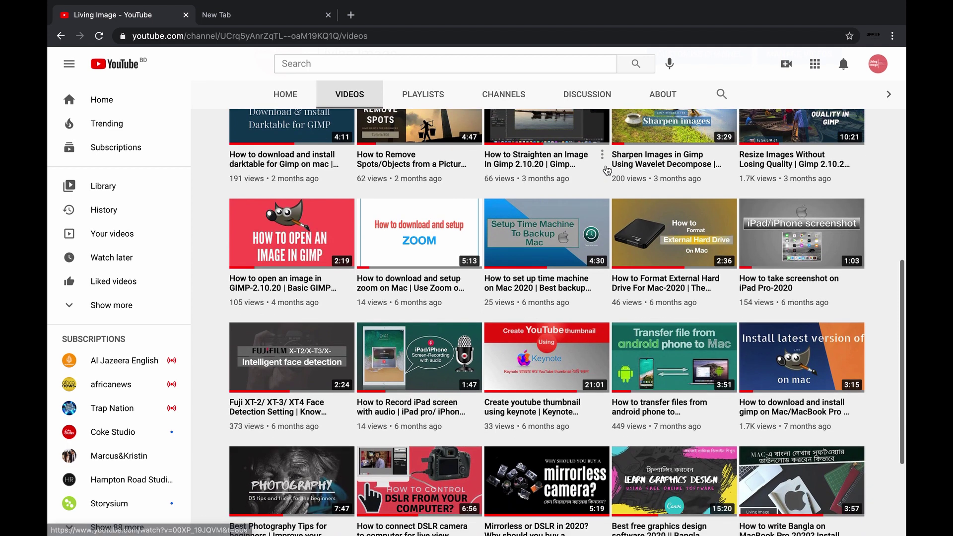
scroll(606, 171, "up", 3)
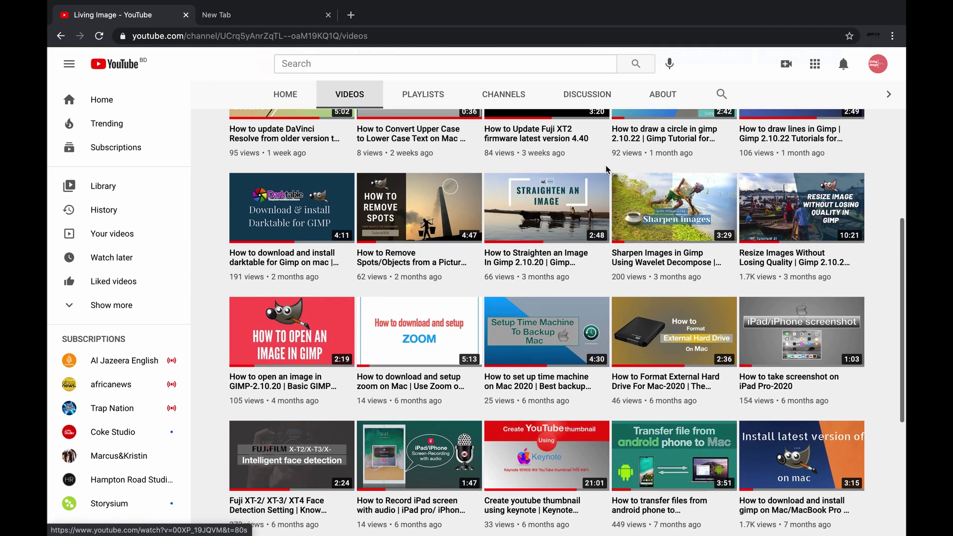
scroll(607, 171, "up", 5)
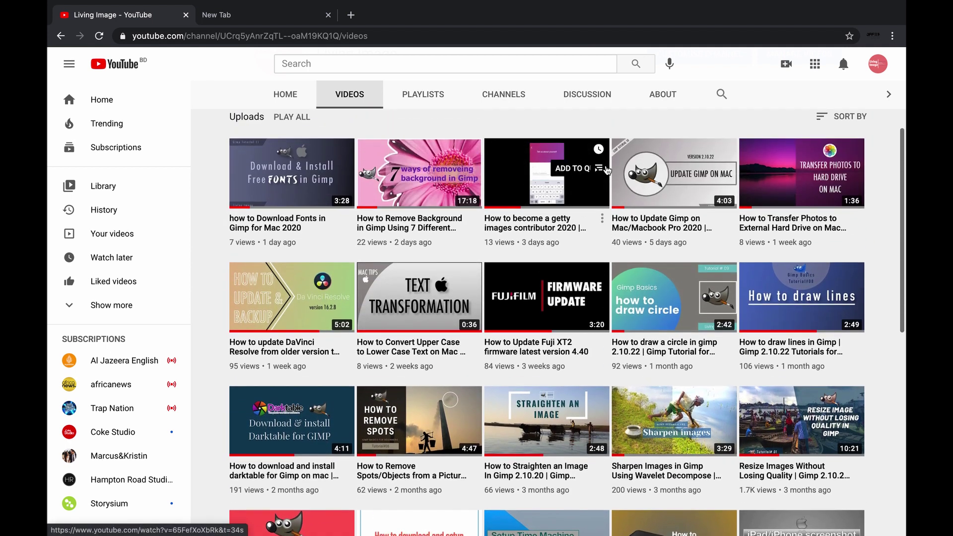
scroll(607, 170, "up", 3)
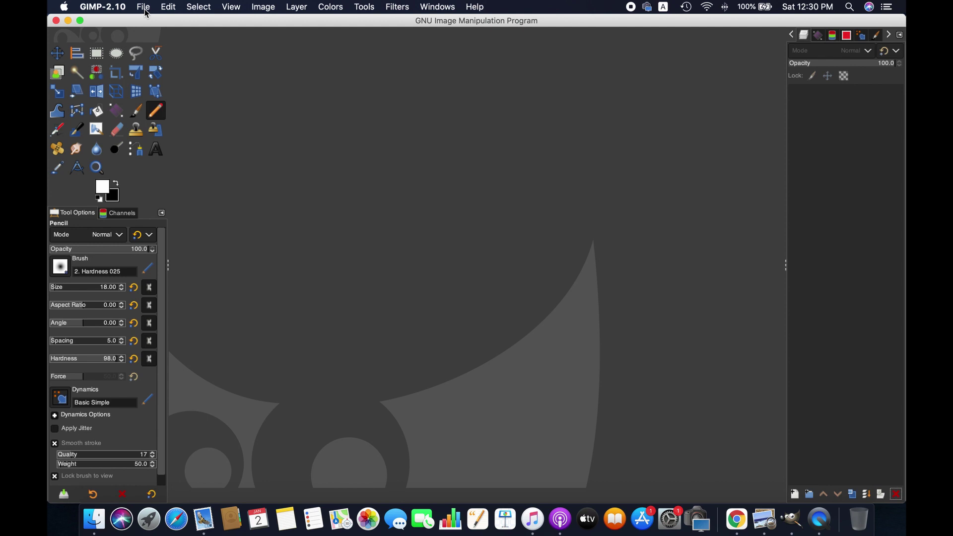
Open IMG_999.JPG from Downloads, keeping its embedded Display P3 colour profile
left_click(143, 7)
left_click(154, 42)
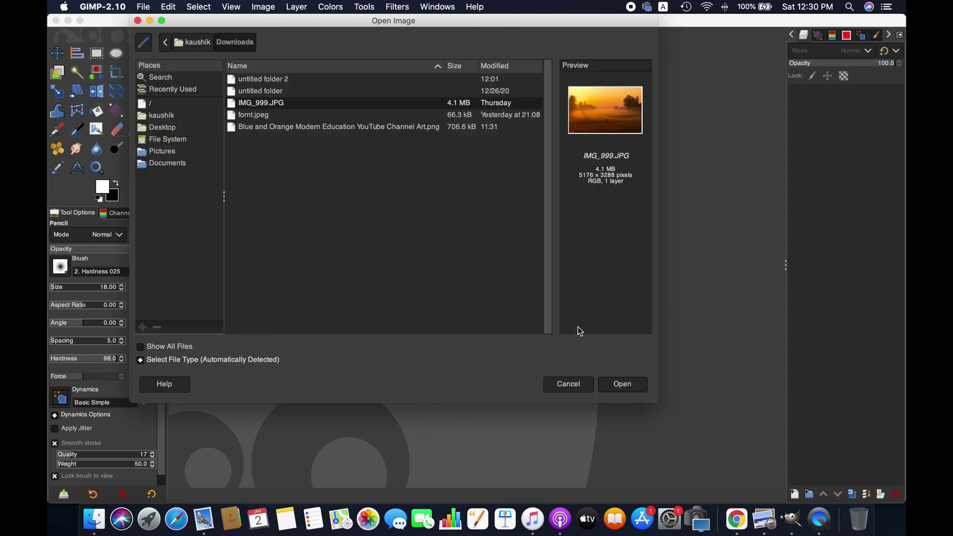
left_click(610, 385)
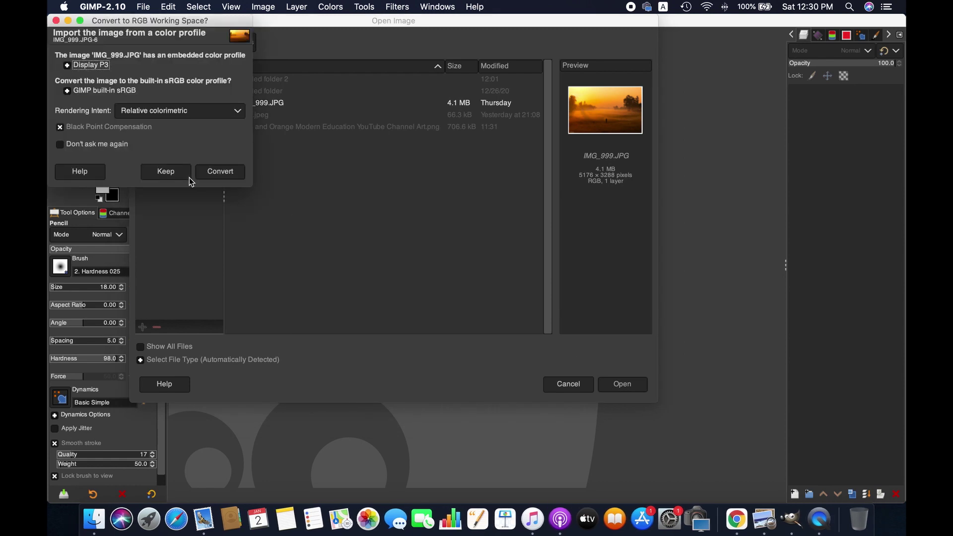
left_click(188, 175)
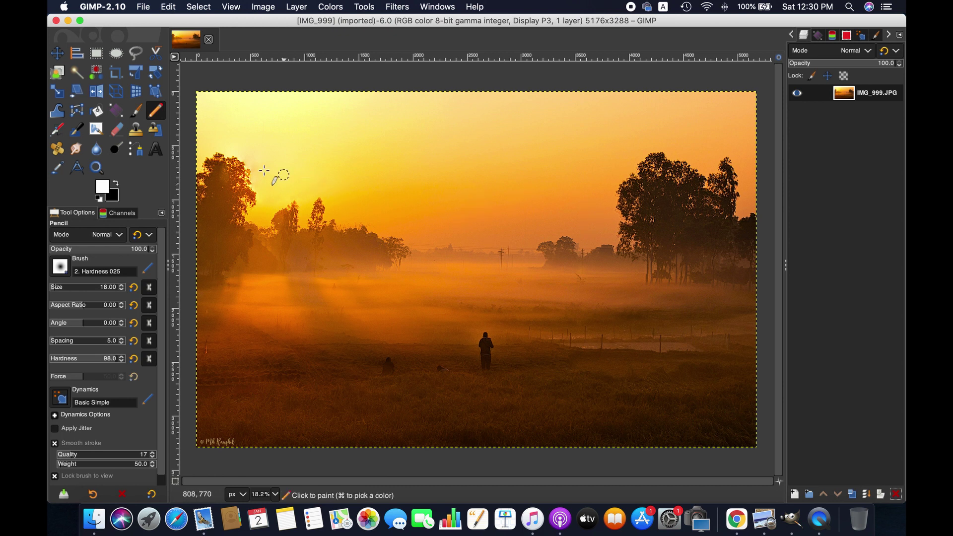
Add a white Arial Black 'Hello' text near the image centre and start resizing it to 1000 px
left_click(159, 154)
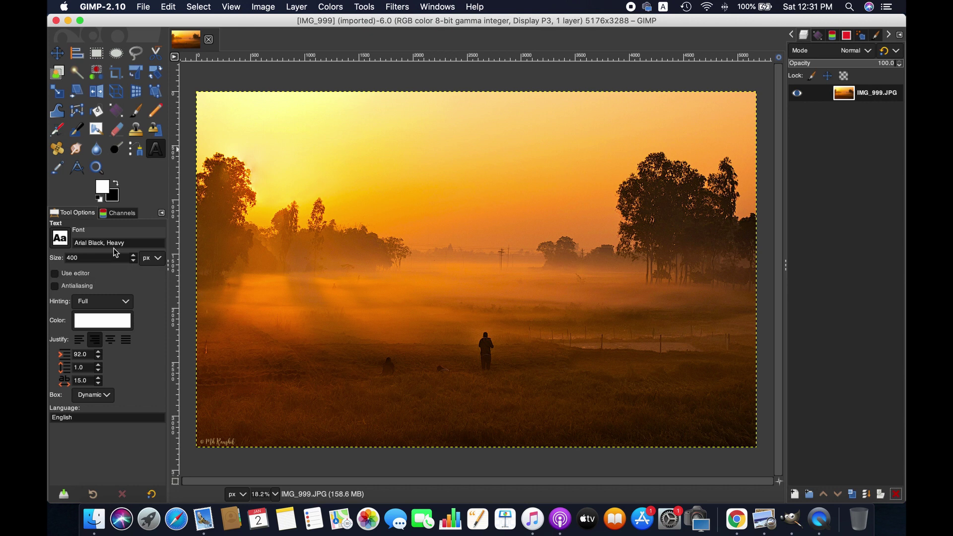
left_click(410, 242)
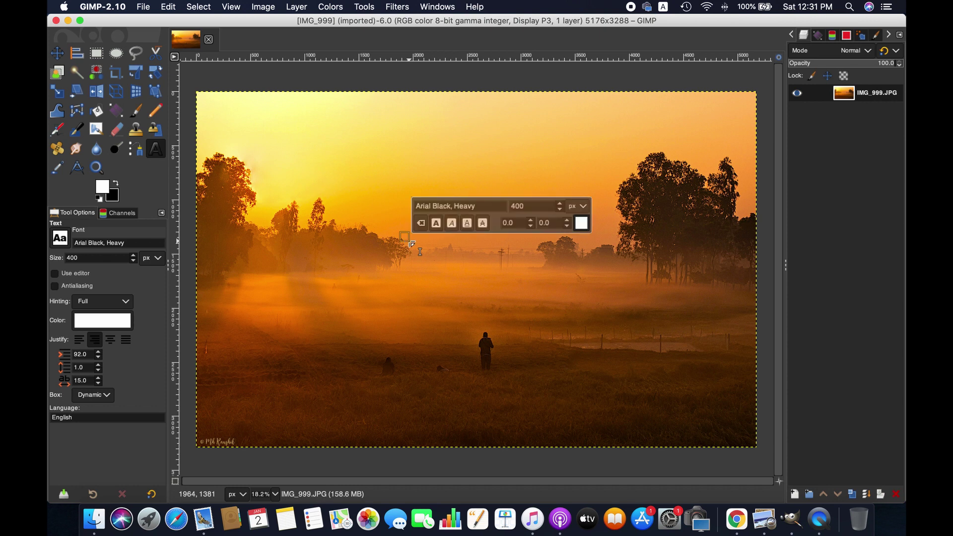
type("He")
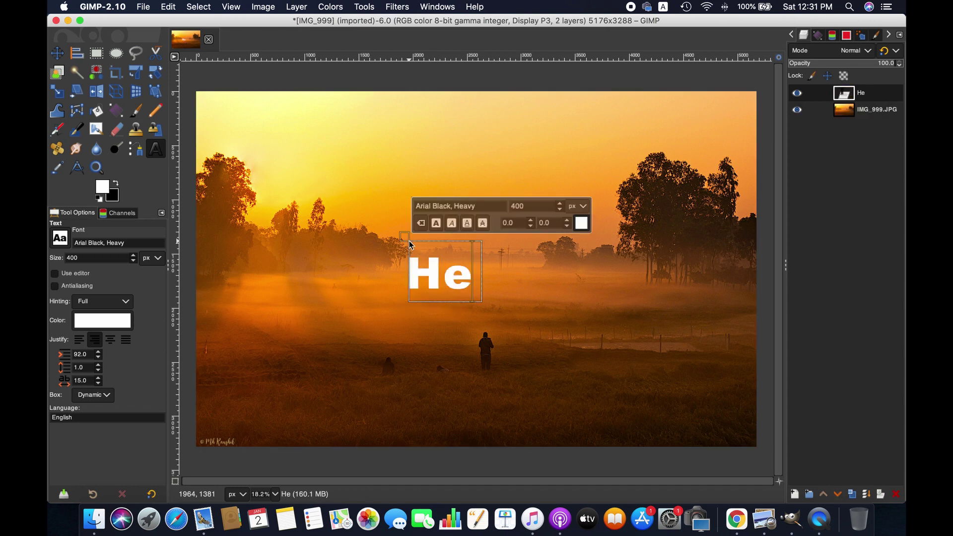
type("llo")
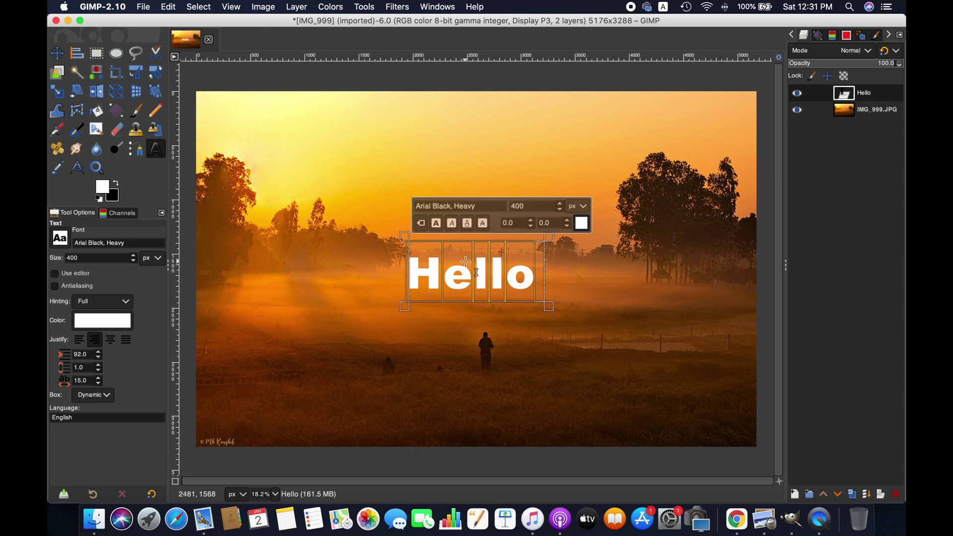
left_click(528, 204)
type("1000")
Apply the 1000 px font size and centre the Hello text horizontally on the image
key("Return")
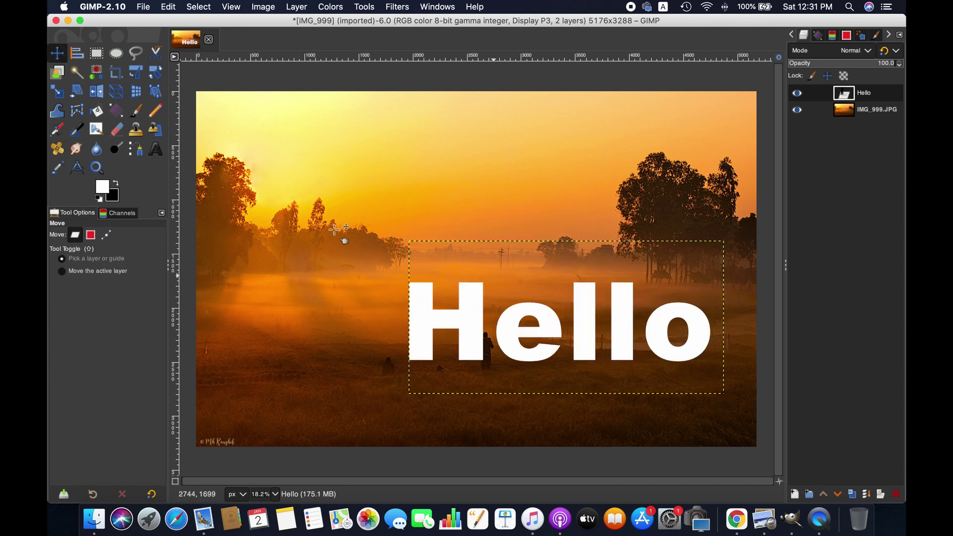
left_click(77, 53)
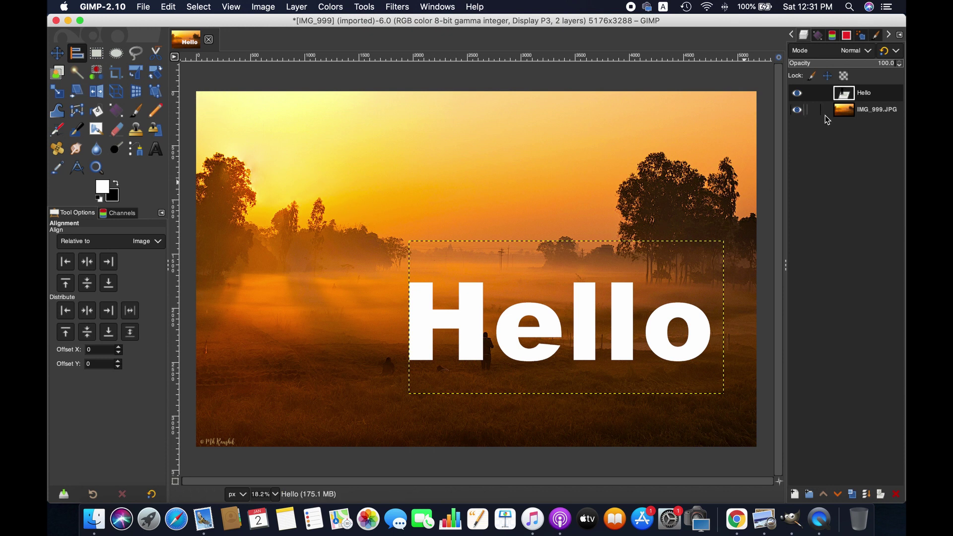
left_click(869, 111)
left_click(588, 326)
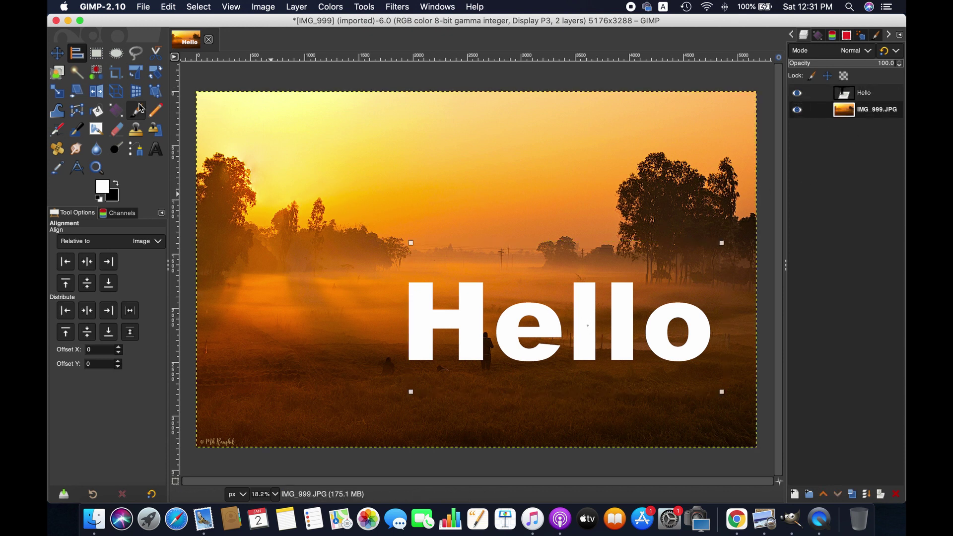
left_click(87, 261)
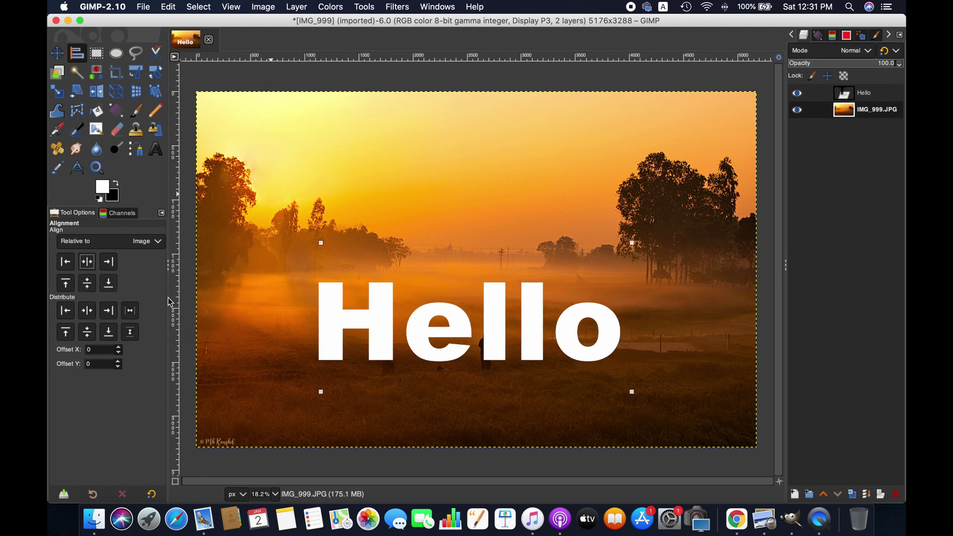
Move the Hello layer up into the sky above the trees
left_click(57, 53)
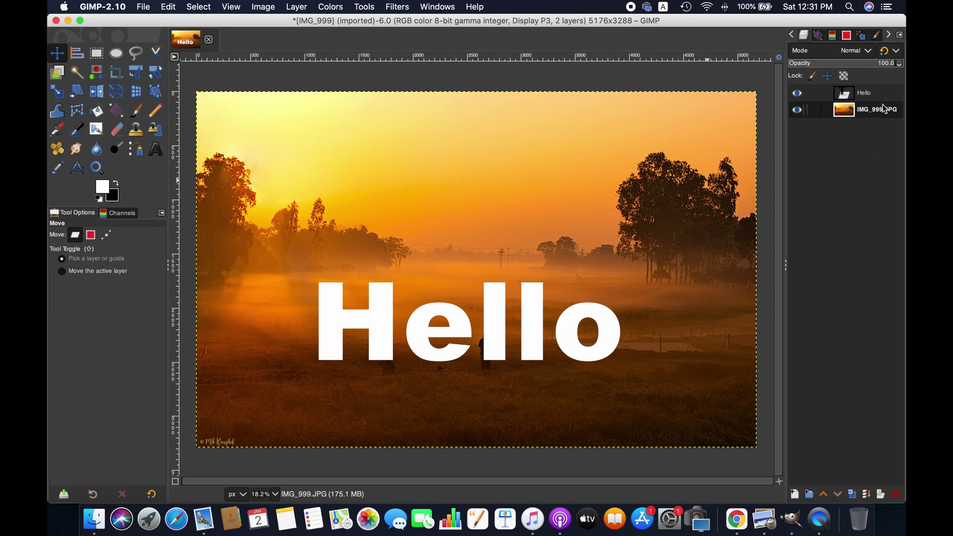
left_click(867, 94)
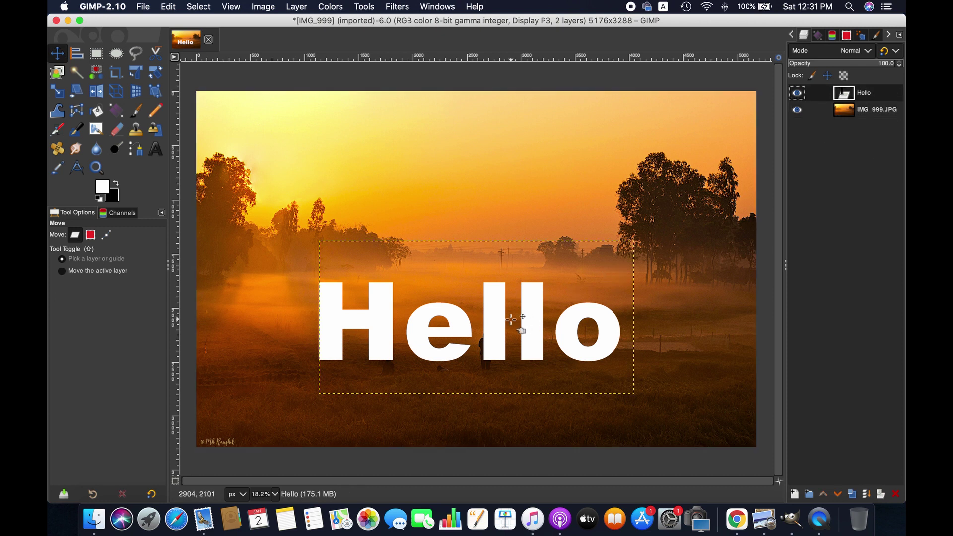
left_click_drag(501, 317, 515, 193)
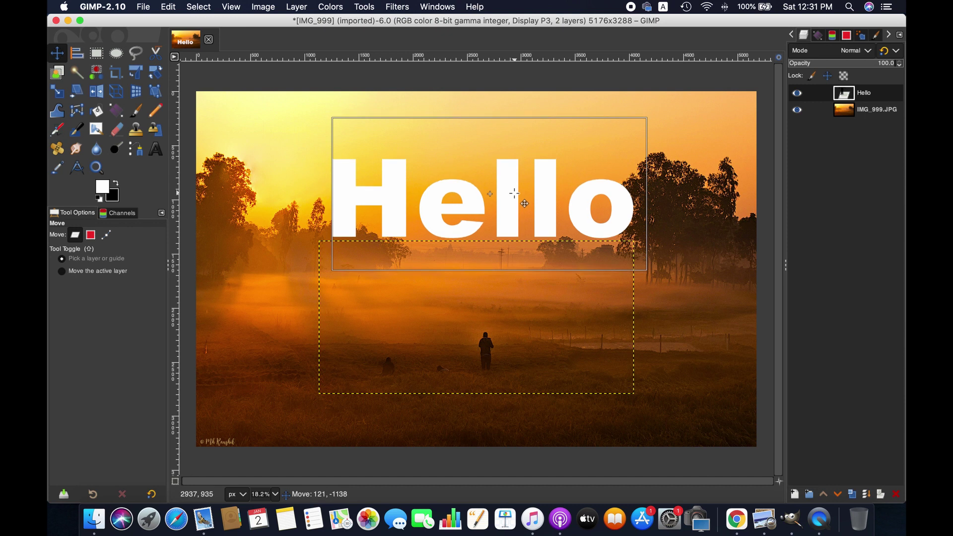
left_click_drag(515, 193, 514, 193)
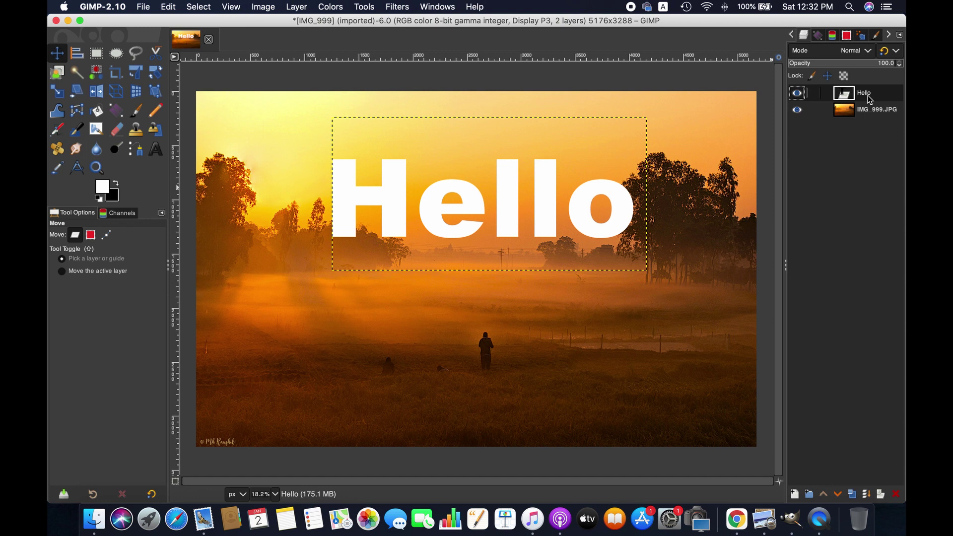
Turn the Hello layer's alpha into a selection and clear the white letter fill
right_click(869, 99)
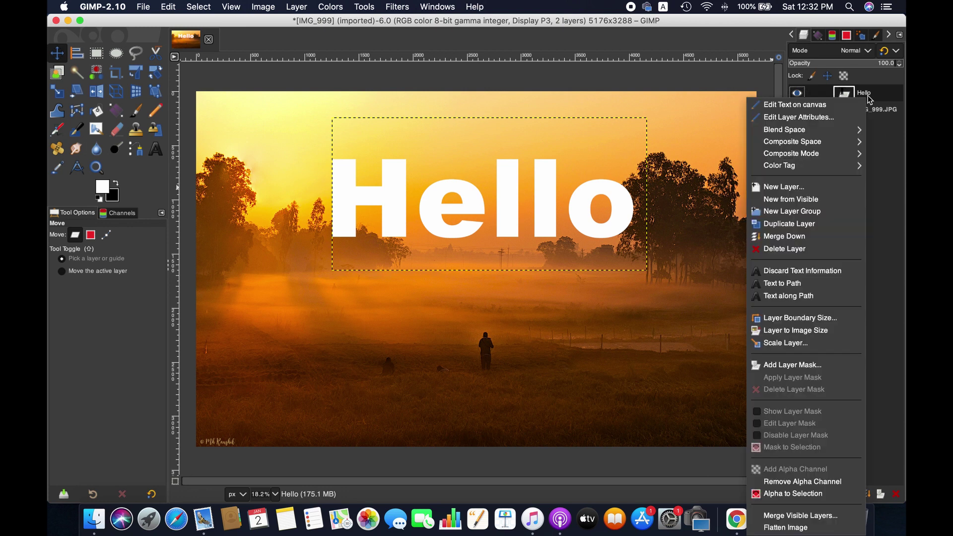
left_click(820, 495)
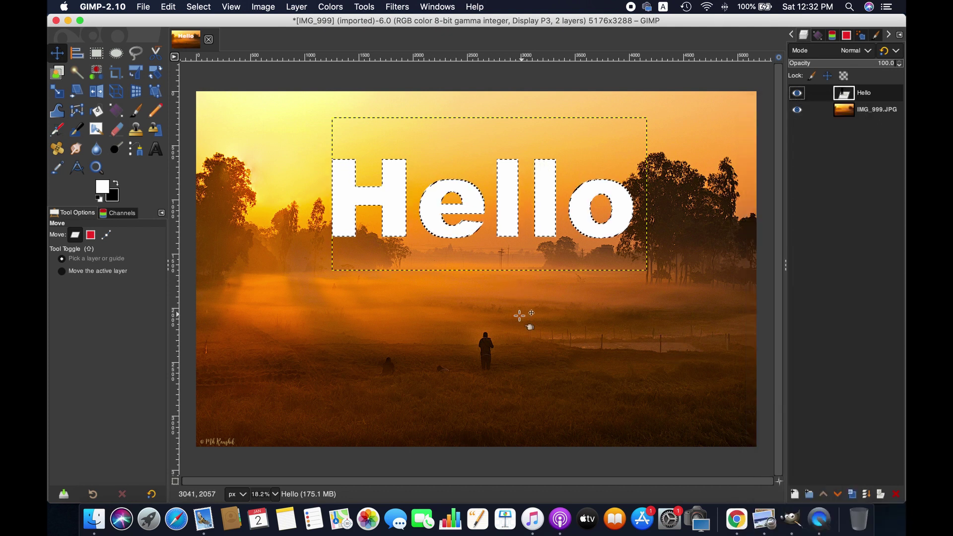
left_click(170, 7)
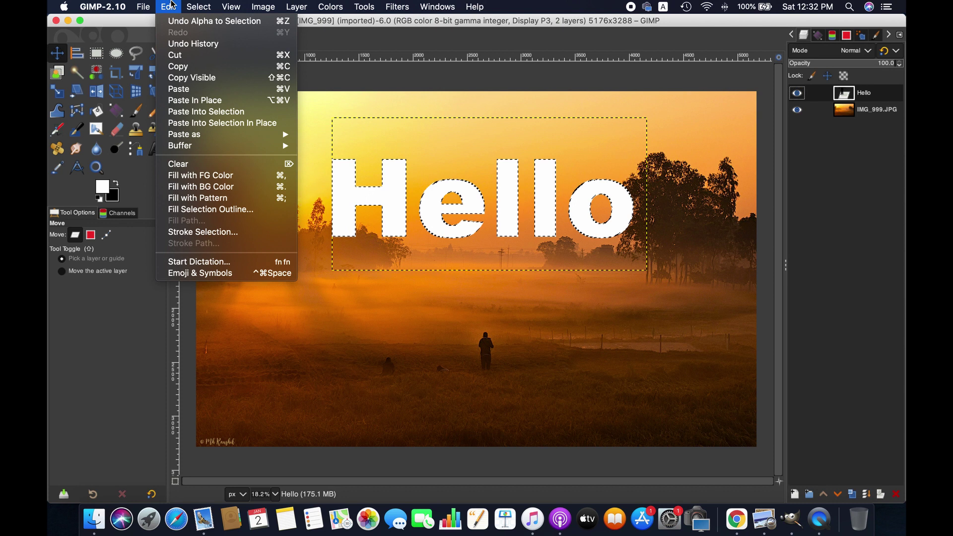
left_click(219, 164)
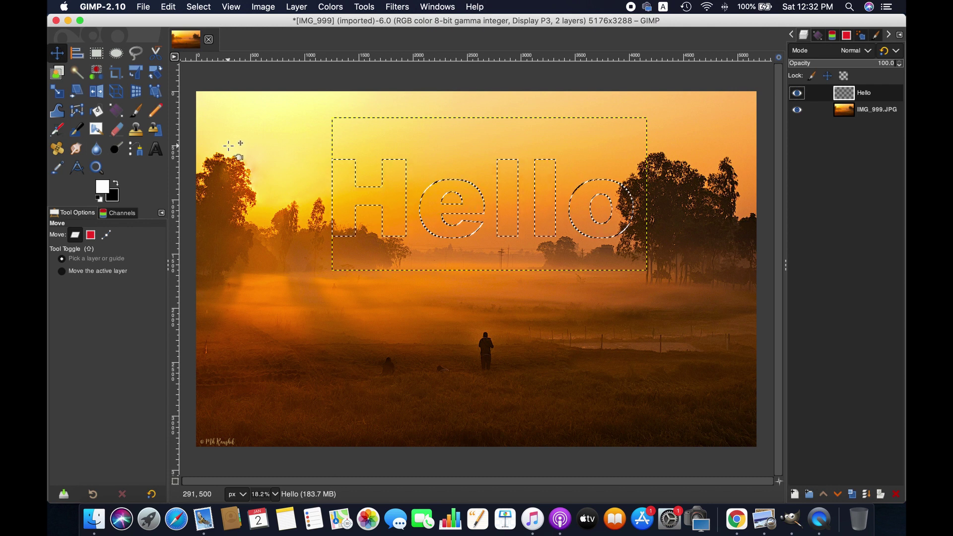
Stroke the letter selection with a 16 px white line, then deselect
left_click(170, 7)
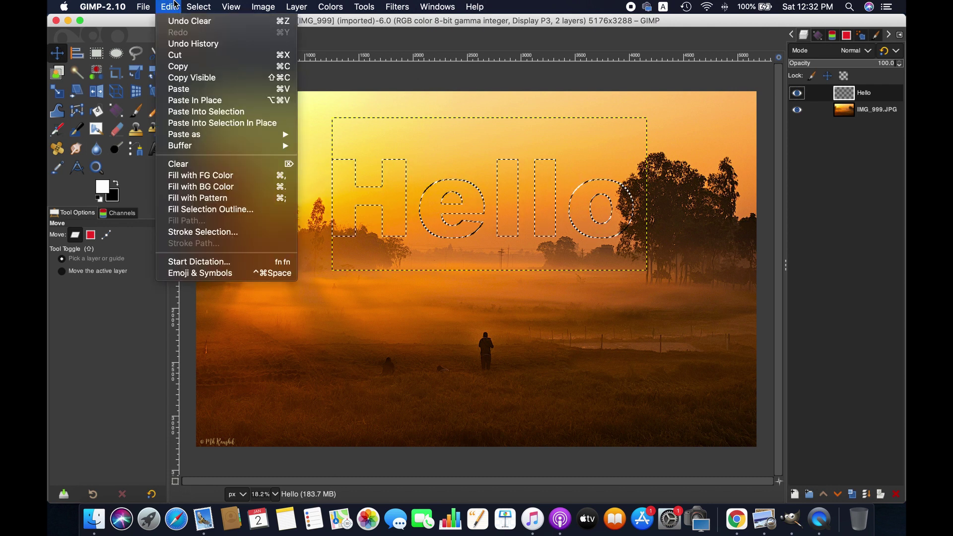
left_click(214, 233)
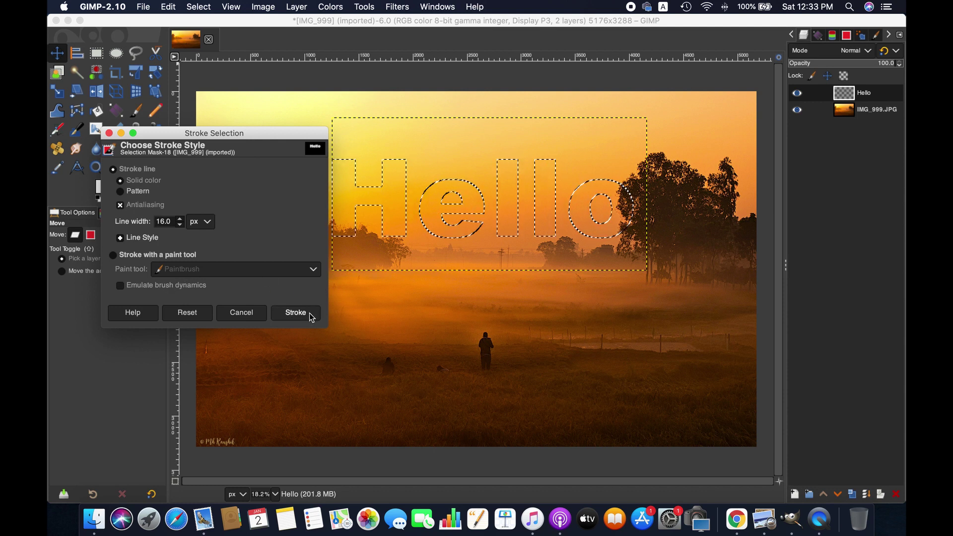
left_click(296, 312)
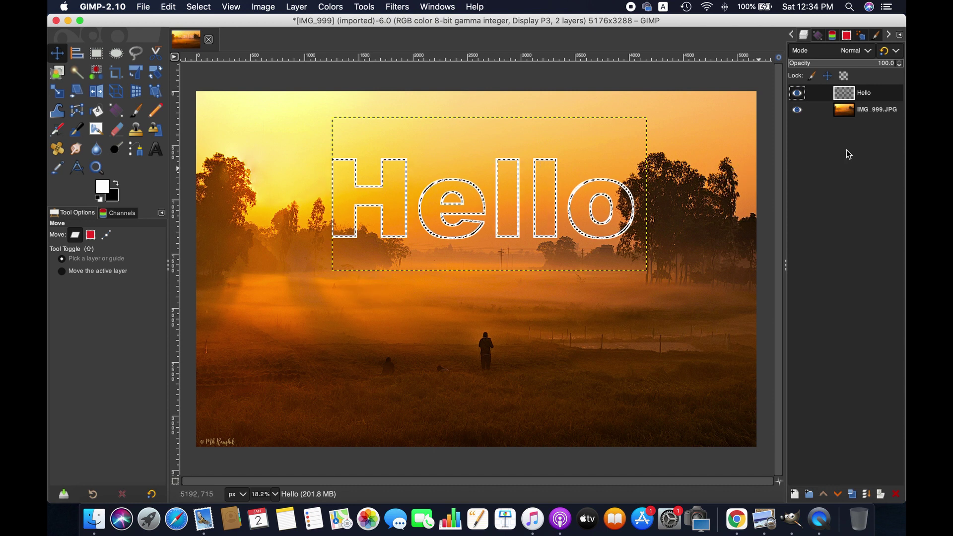
left_click(199, 6)
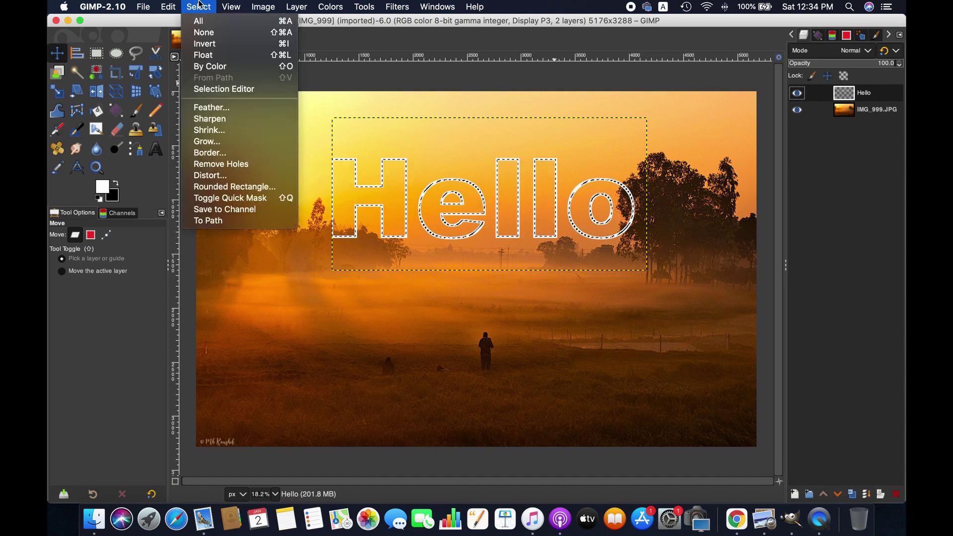
left_click(213, 32)
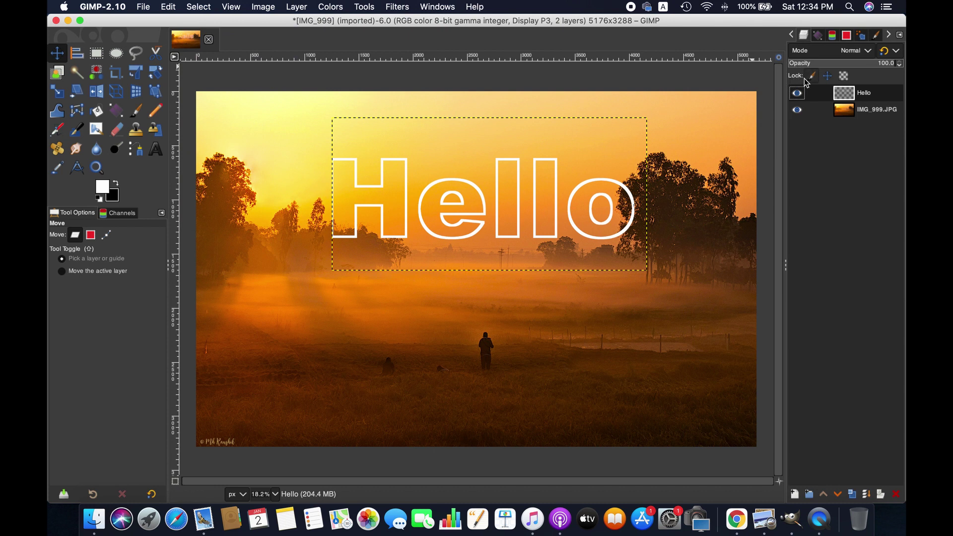
Set the Hello layer to Overlay mode with 80.6 opacity
left_click(856, 51)
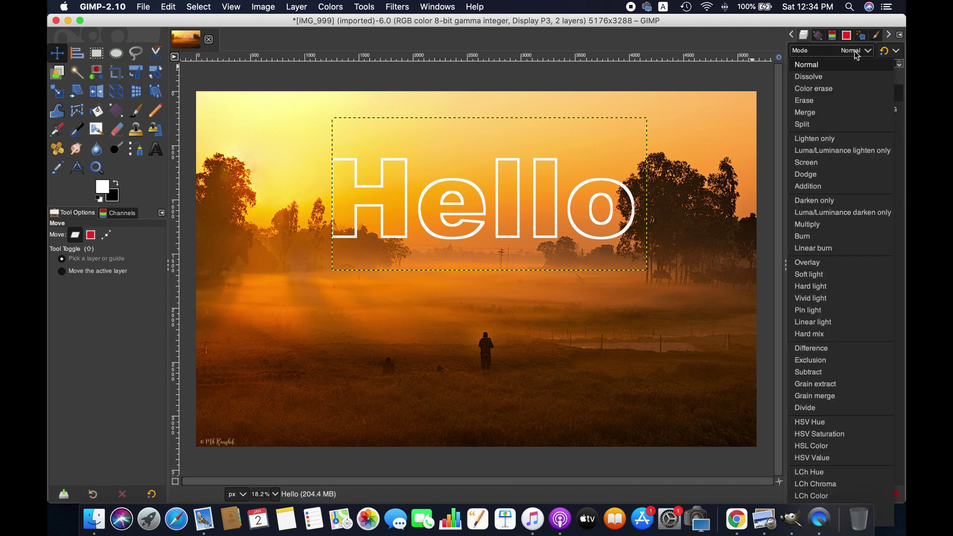
left_click(824, 263)
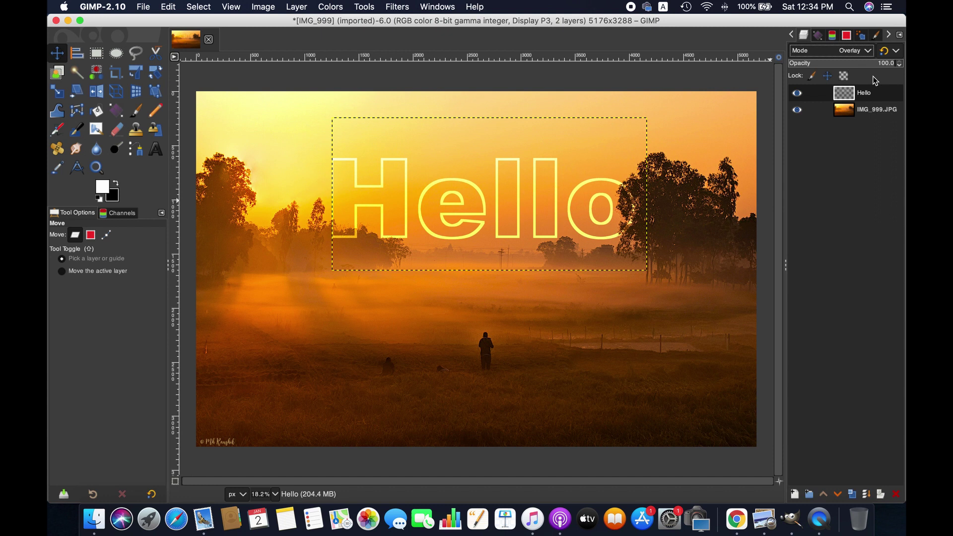
left_click(880, 62)
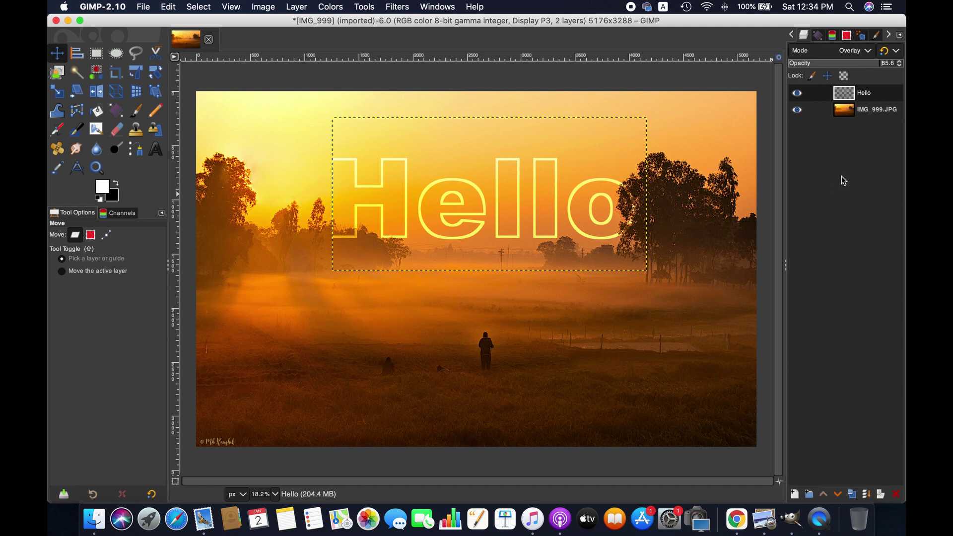
key("Down")
key("Down")
key("Down")
key("Down")
key("Down")
left_click(876, 112)
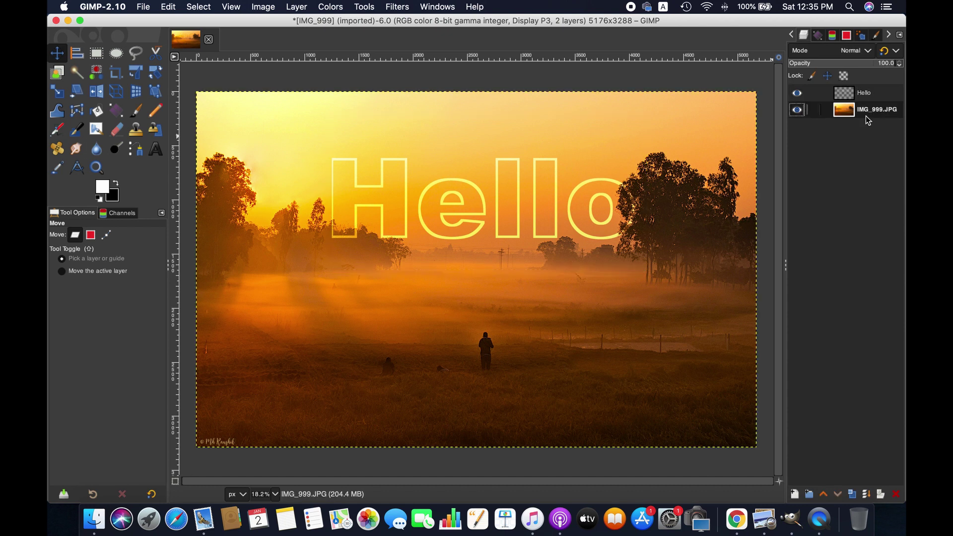
Pick Free Select with the Hello layer active and zoom the view to 50%
left_click(134, 59)
left_click(862, 96)
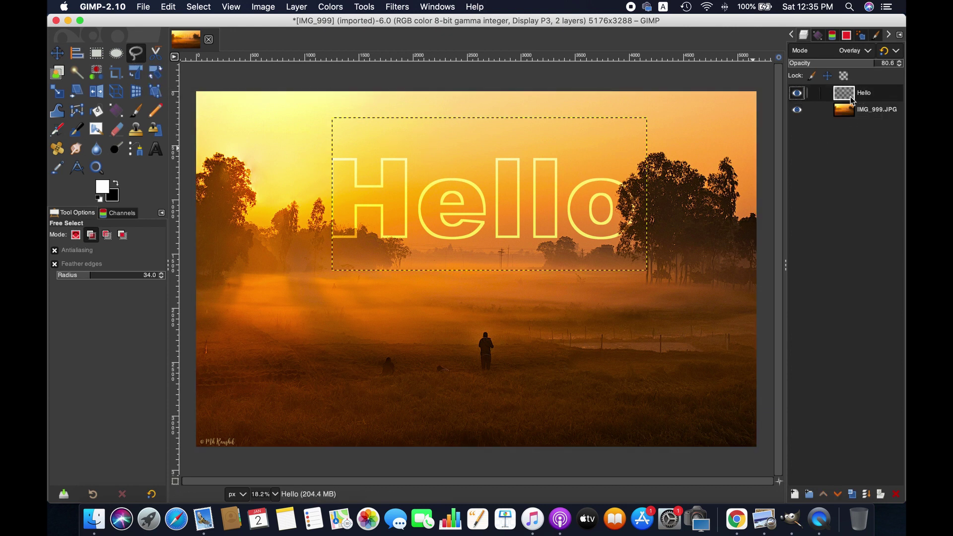
left_click(266, 494)
left_click(259, 433)
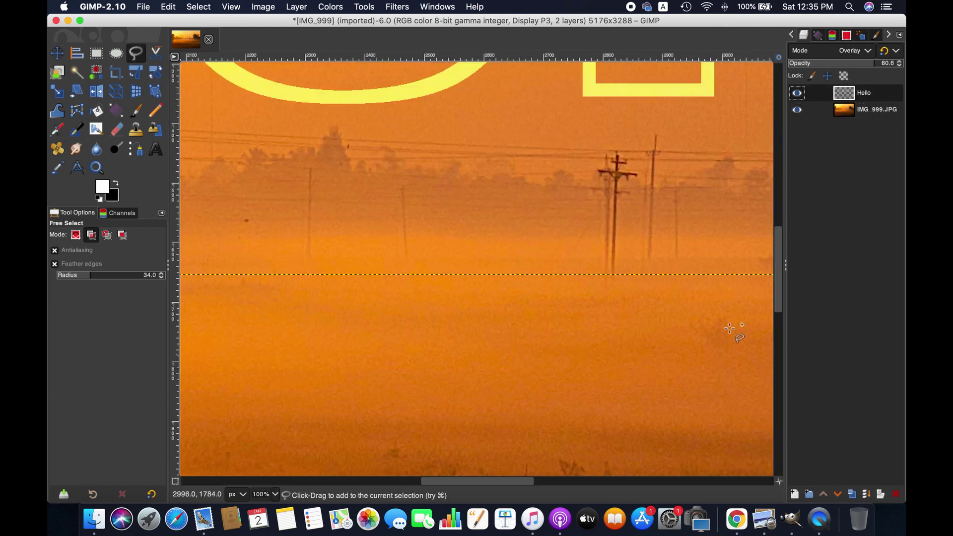
scroll(773, 222, "up", 6)
left_click(265, 494)
left_click(266, 445)
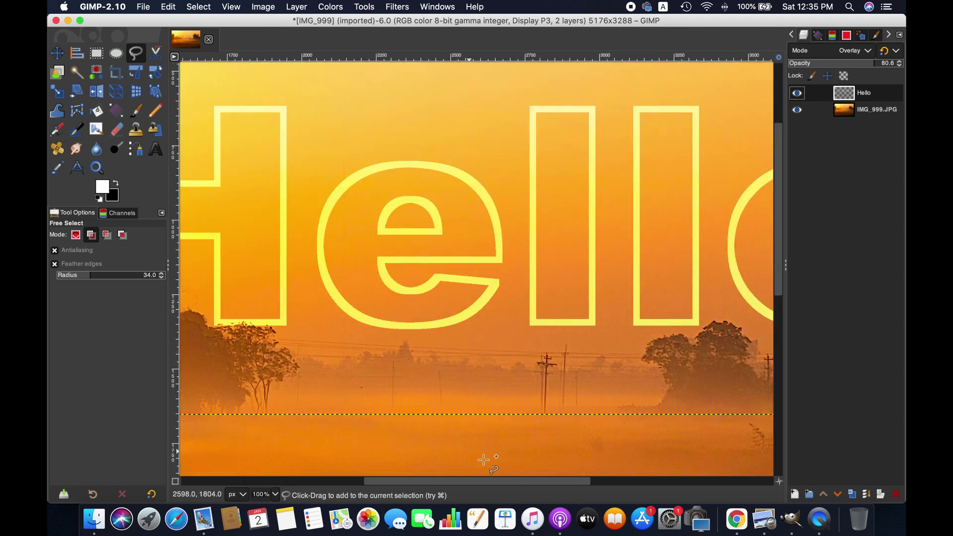
left_click_drag(562, 477, 630, 464)
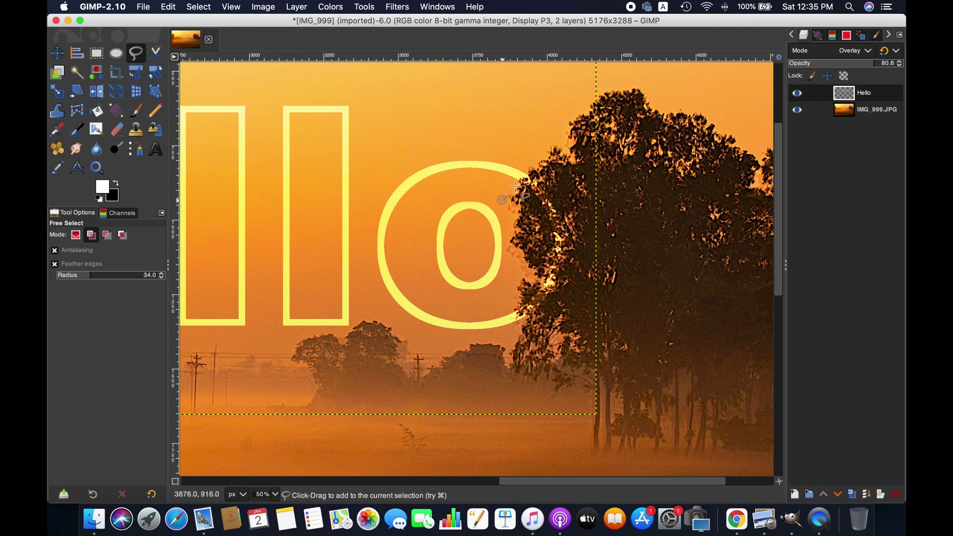
Erase the o's outline where it overlaps the tall tree on the right, then deselect
left_click(583, 311)
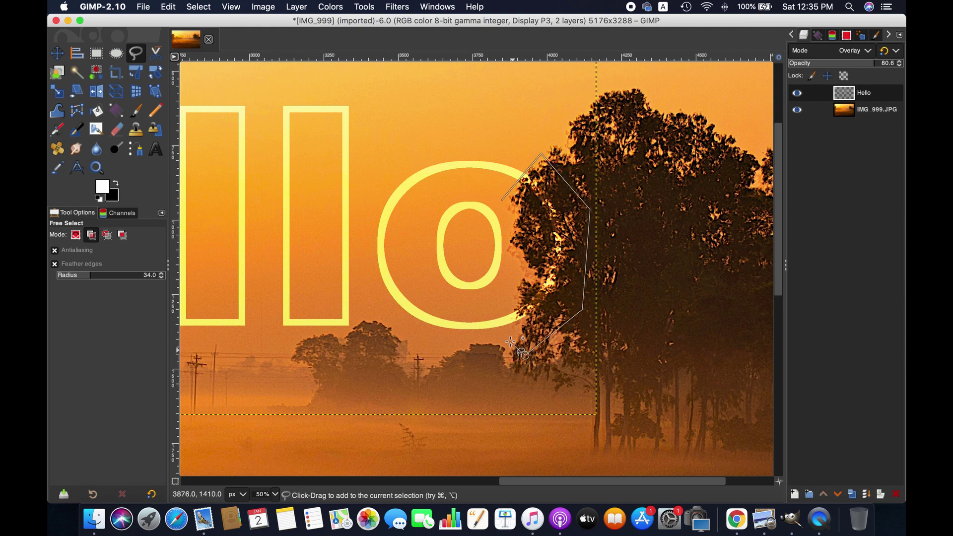
left_click(511, 306)
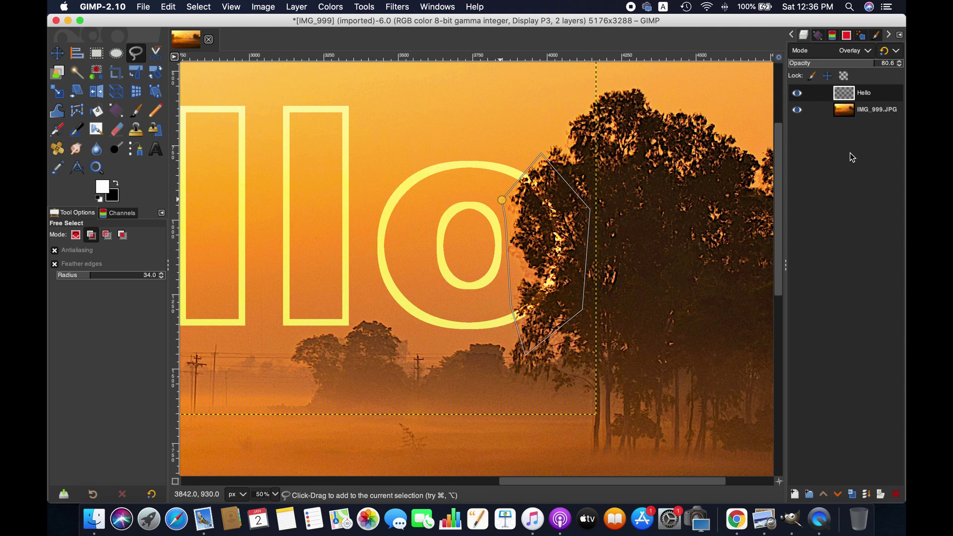
key("Return")
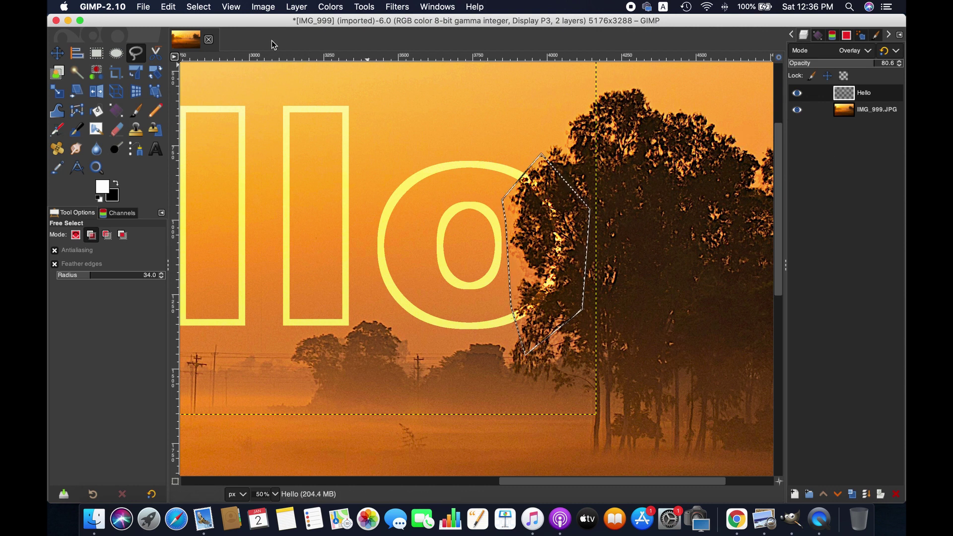
left_click(169, 7)
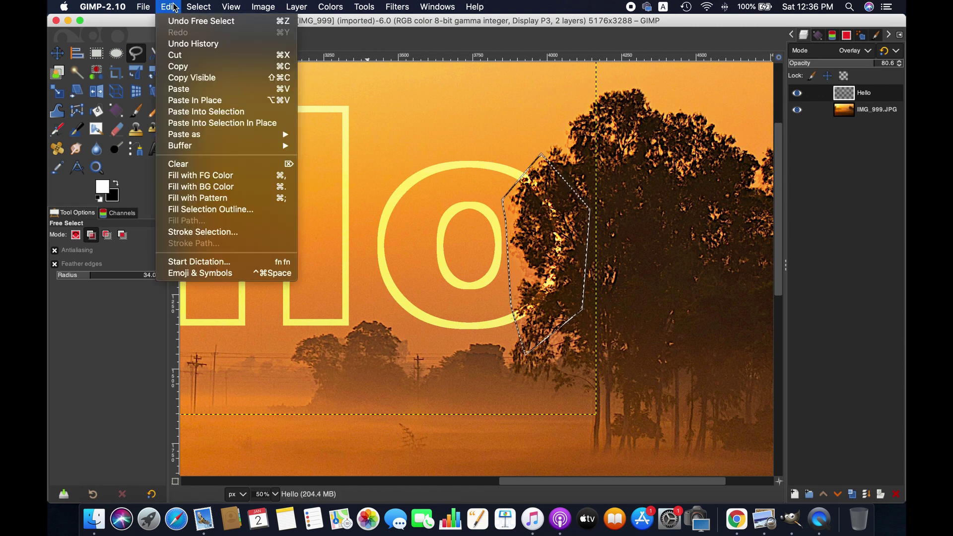
left_click(205, 162)
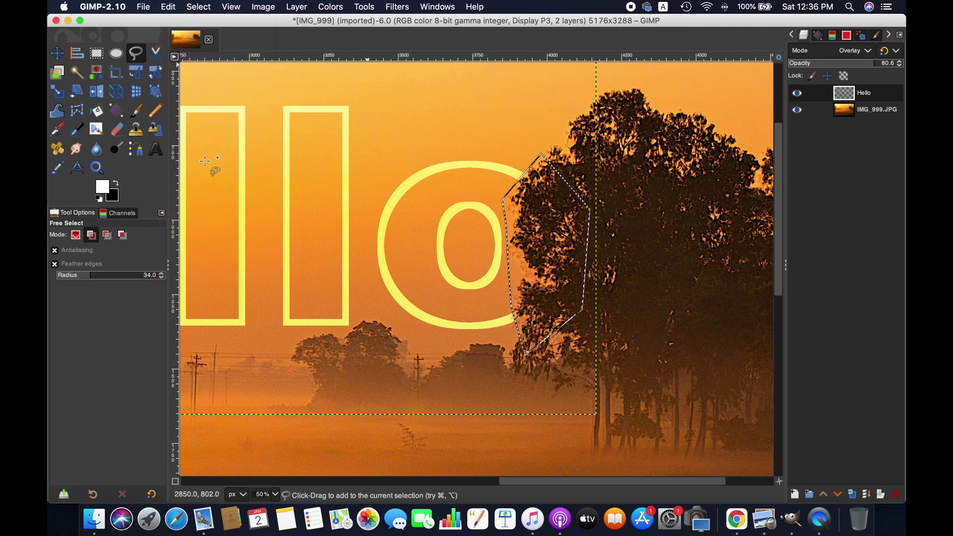
left_click(189, 6)
left_click(202, 30)
Erase the bottom of the H's left leg where it crosses the bushes, then deselect
left_click_drag(608, 482, 375, 467)
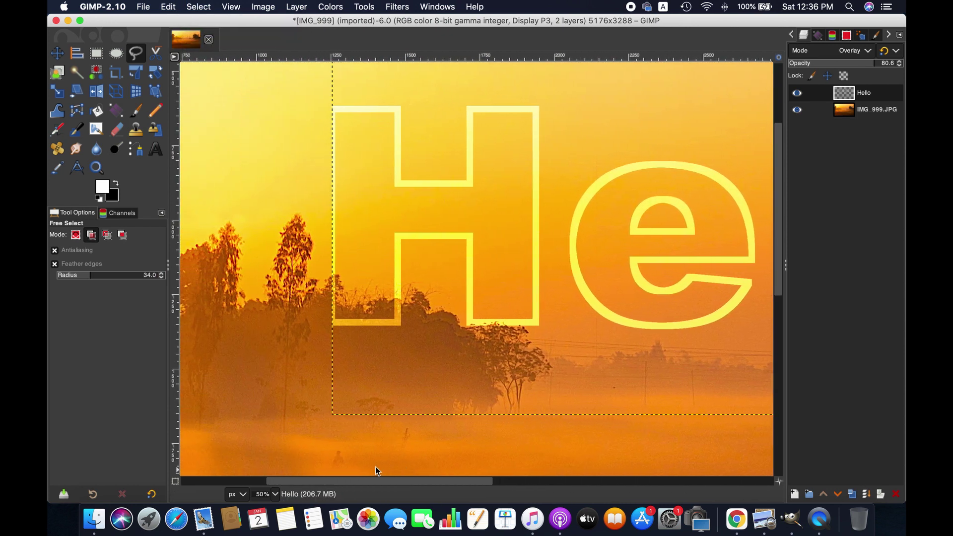
left_click(328, 283)
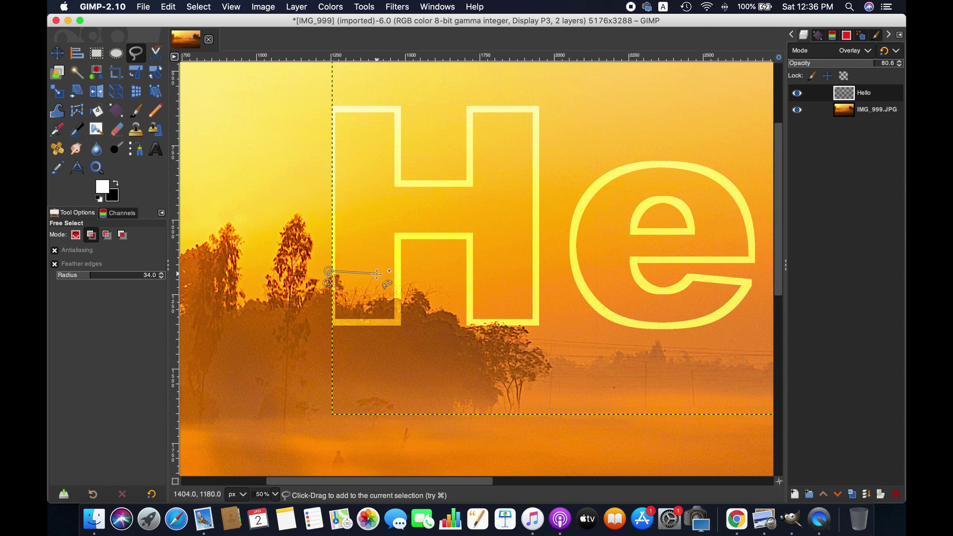
left_click(417, 353)
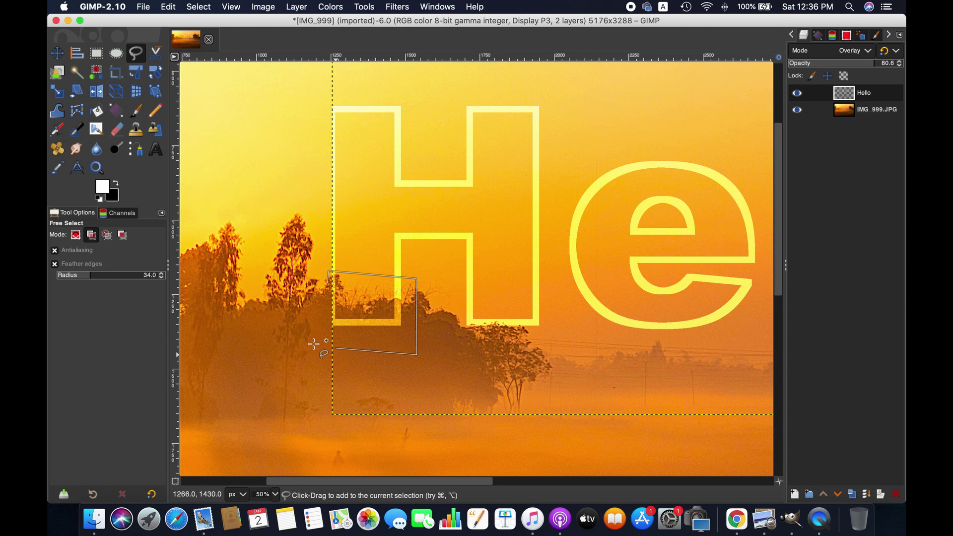
left_click(305, 342)
left_click(328, 281)
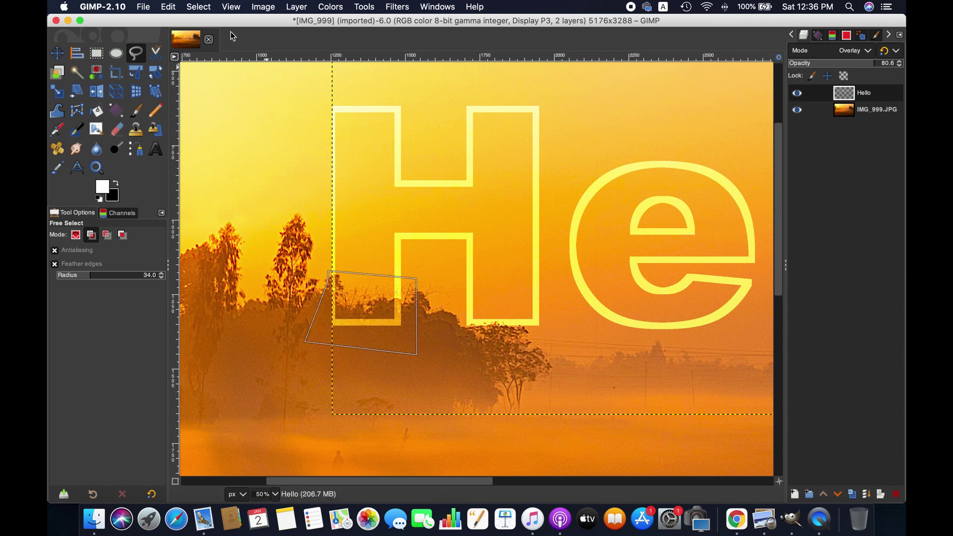
key("Return")
left_click(169, 7)
left_click(214, 164)
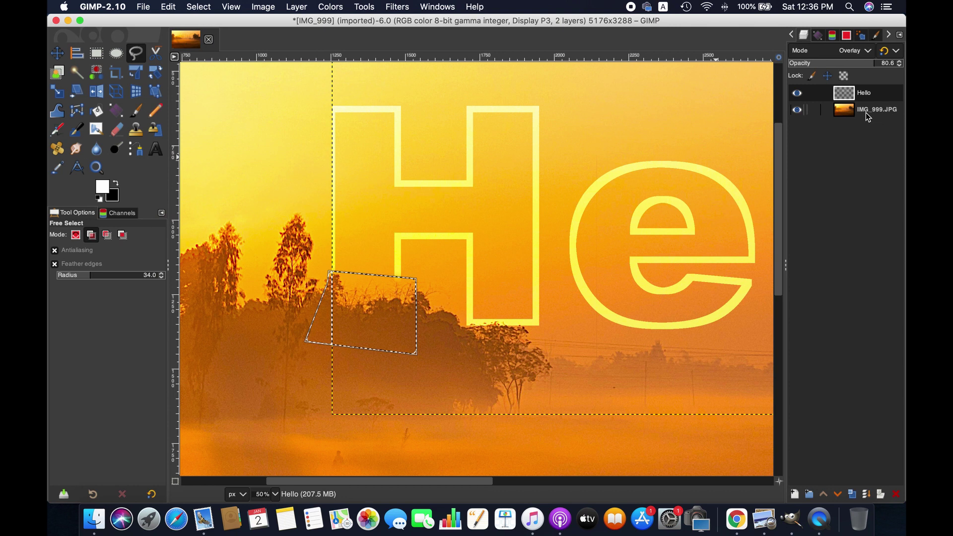
left_click(198, 6)
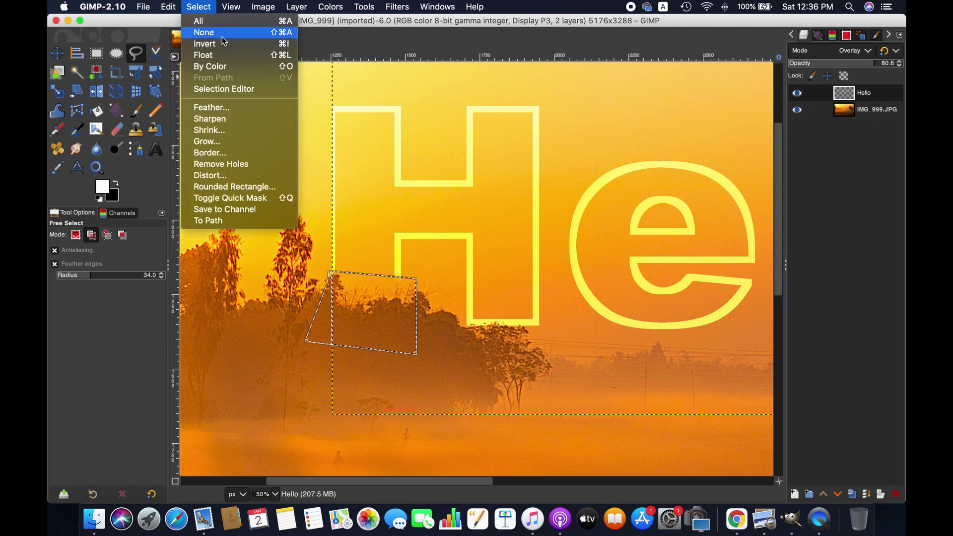
left_click(222, 36)
left_click(275, 494)
Zoom to 400% on the bush tops, undo the last erase, and remove the selection
left_click(267, 445)
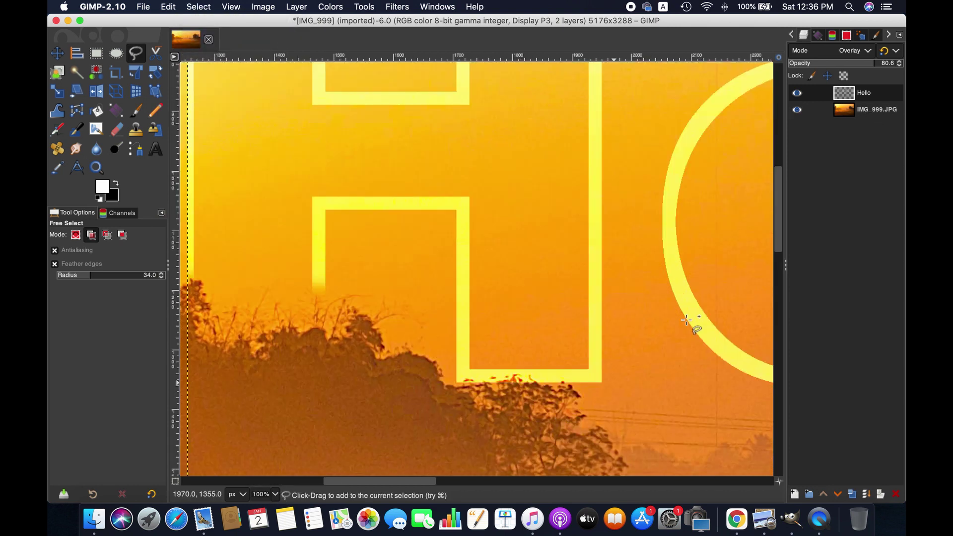
left_click(275, 494)
left_click(271, 410)
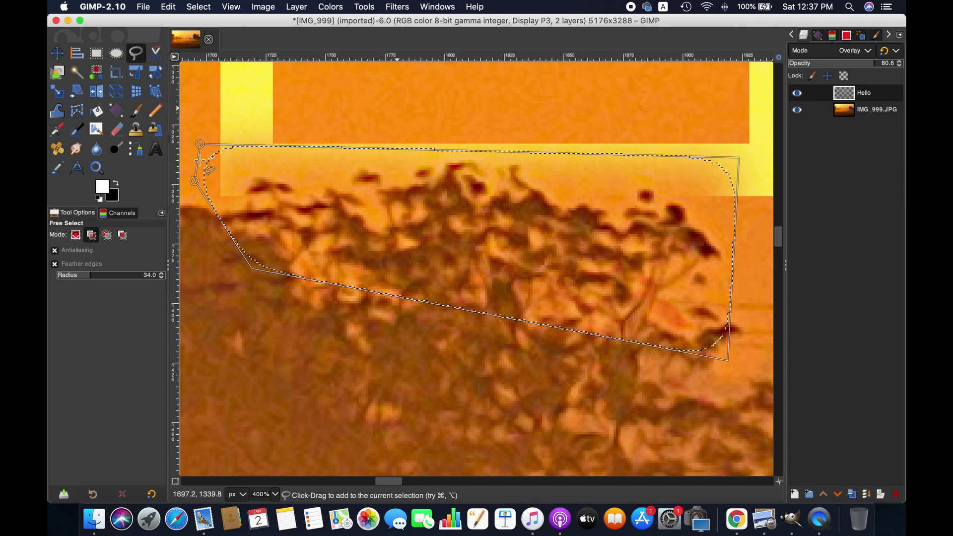
key("super+z")
left_click(199, 7)
left_click(199, 36)
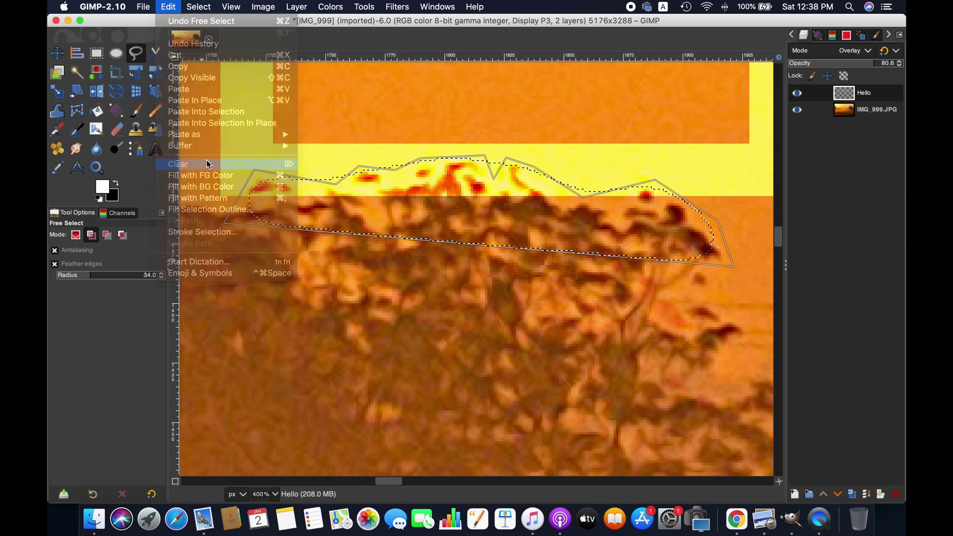
left_click(199, 6)
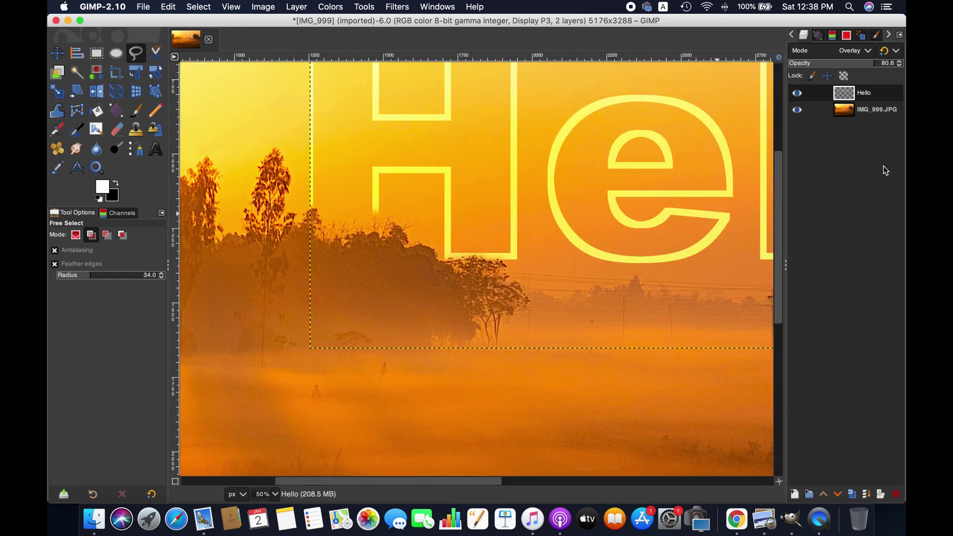
Zoom out through 25% to 18.2% to fit the whole image, then select the IMG_999.JPG layer
left_click(275, 495)
left_click(270, 469)
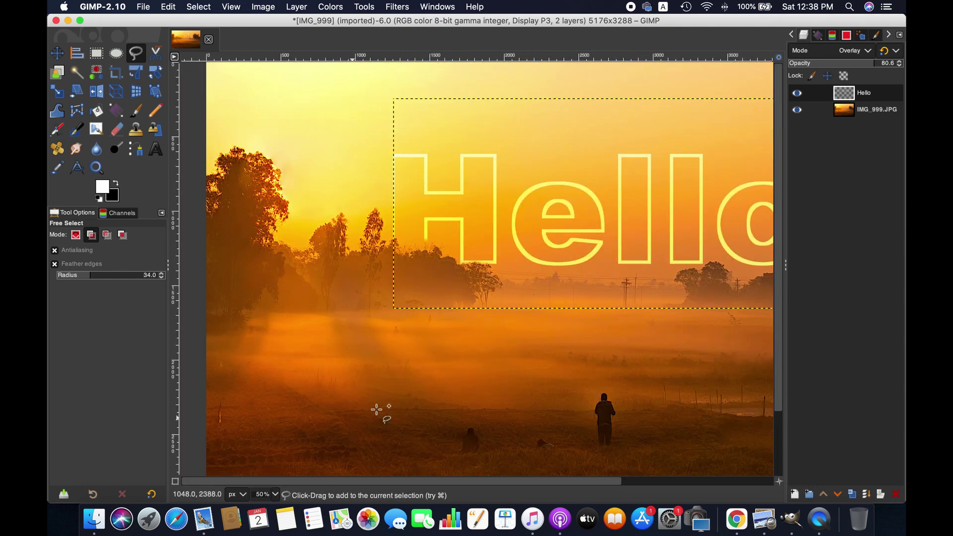
scroll(589, 478, "right", 5)
left_click(275, 495)
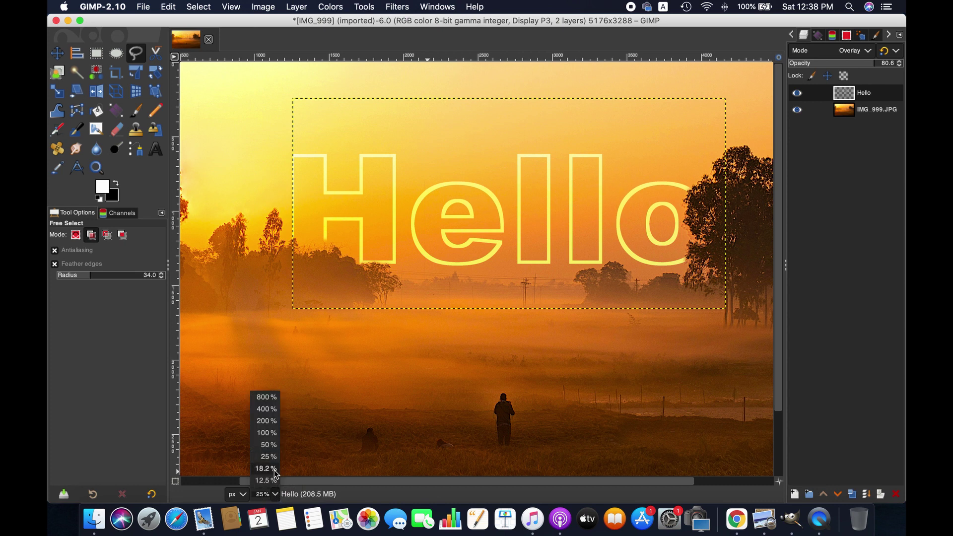
left_click(268, 480)
left_click(880, 112)
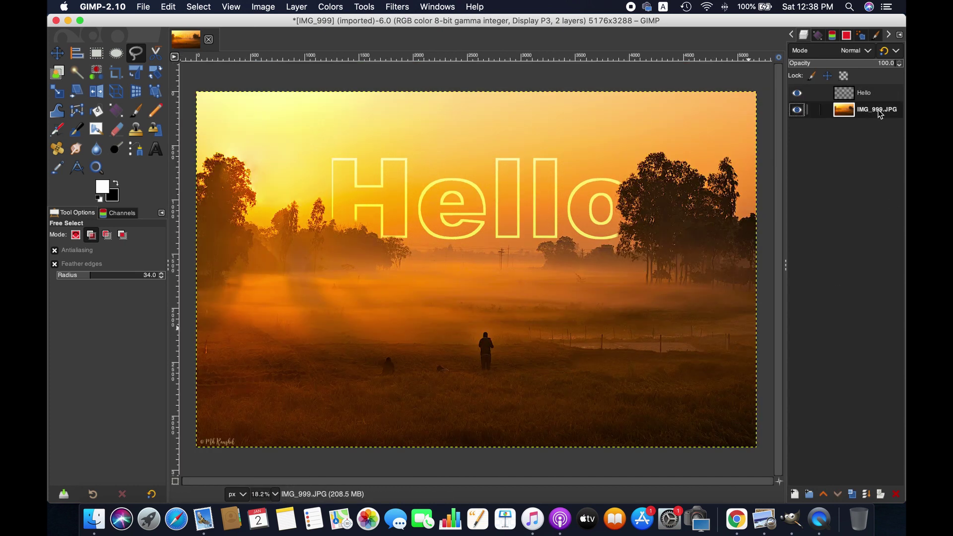